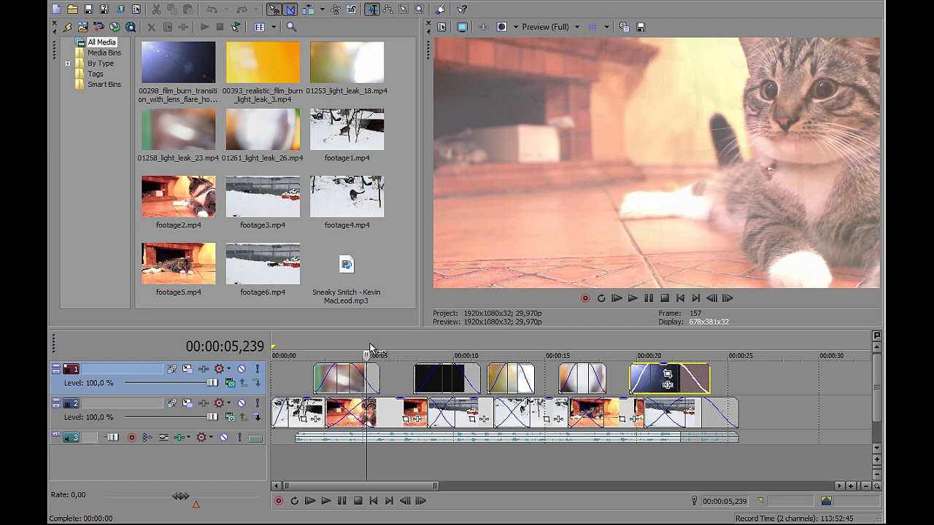
Preview the finished project at its snow, light-leak and cat moments, then play it from the start
left_click(371, 349)
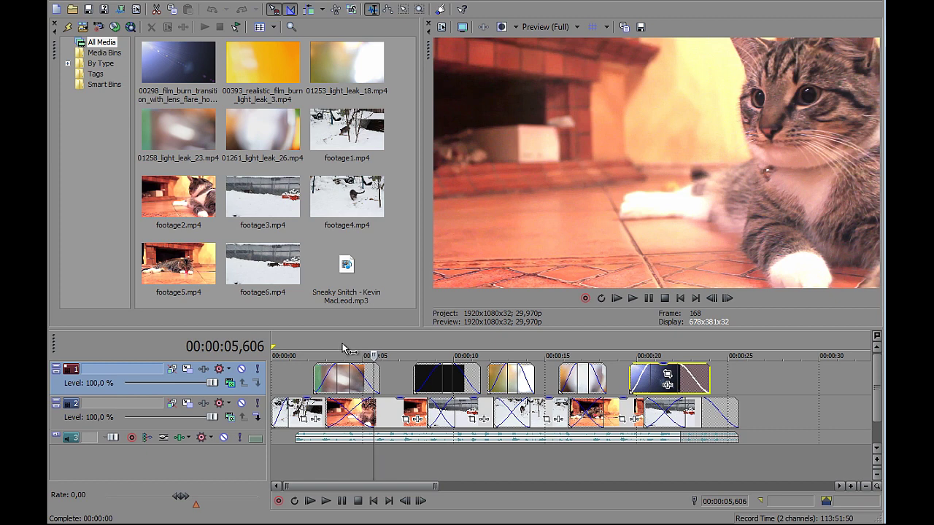
left_click(343, 351)
left_click(446, 353)
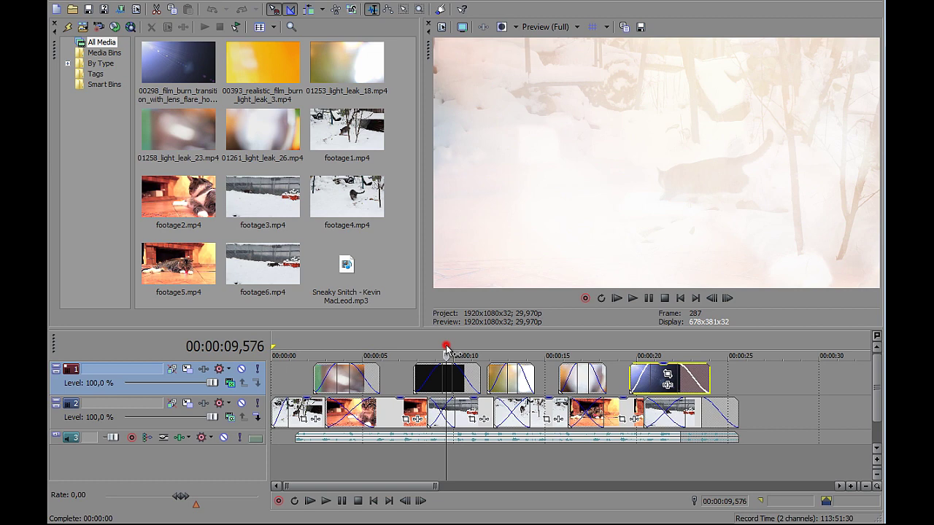
left_click(511, 353)
left_click(583, 352)
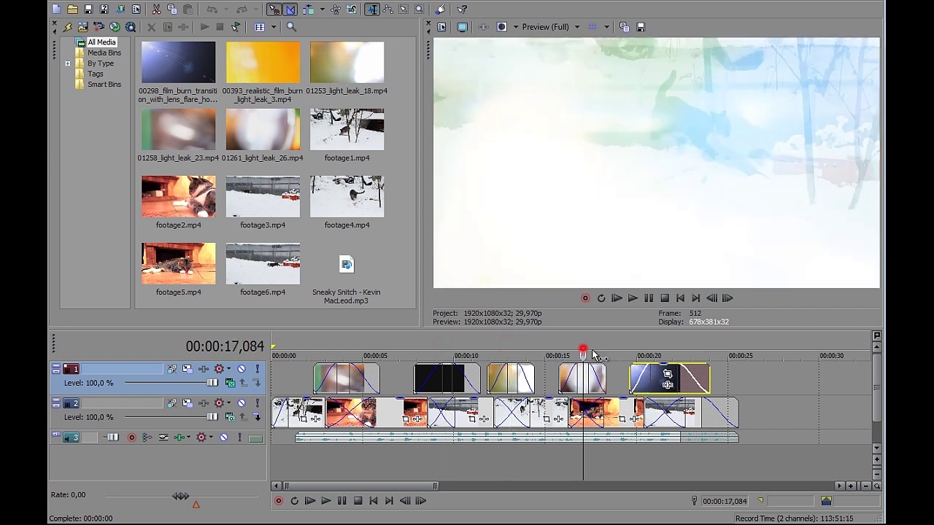
left_click(661, 353)
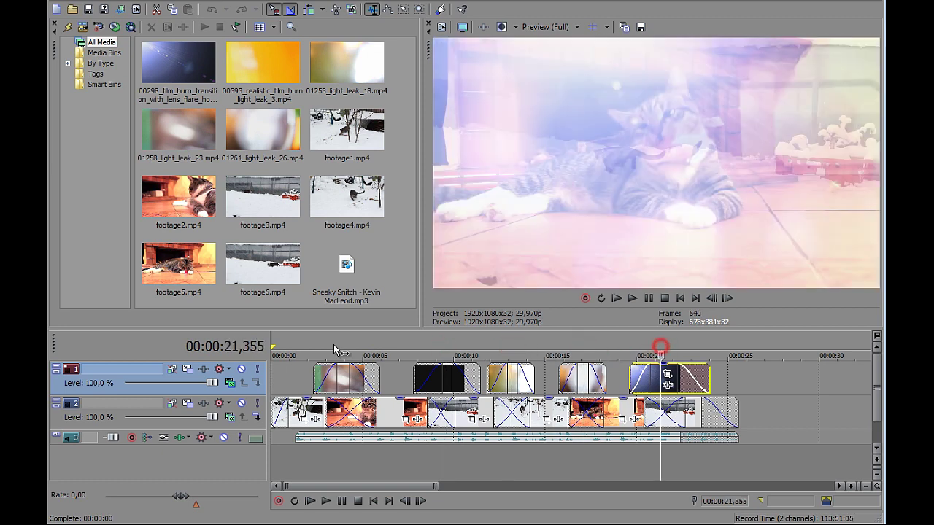
left_click(278, 343)
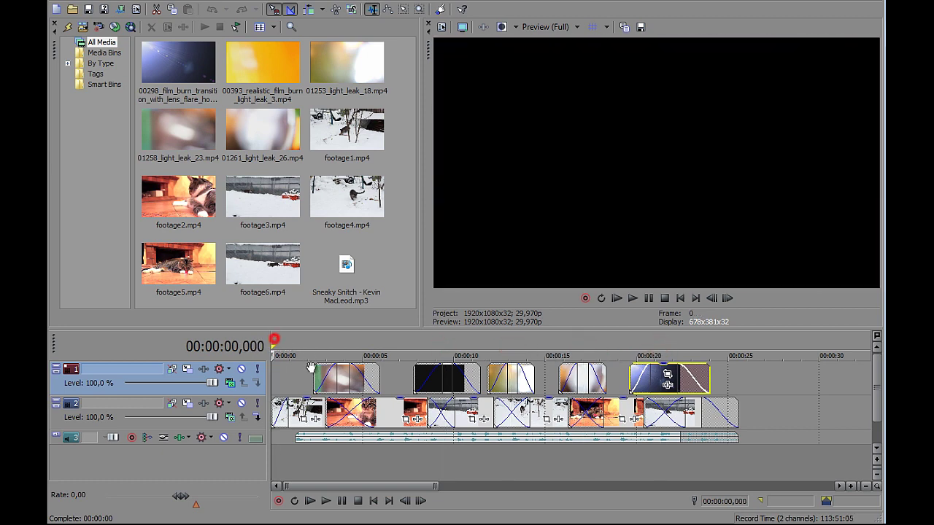
left_click(325, 500)
Start a new project and drag footage1.mp4 through footage6.mp4 from the folder onto one video track
left_click(57, 9)
key("alt+Tab")
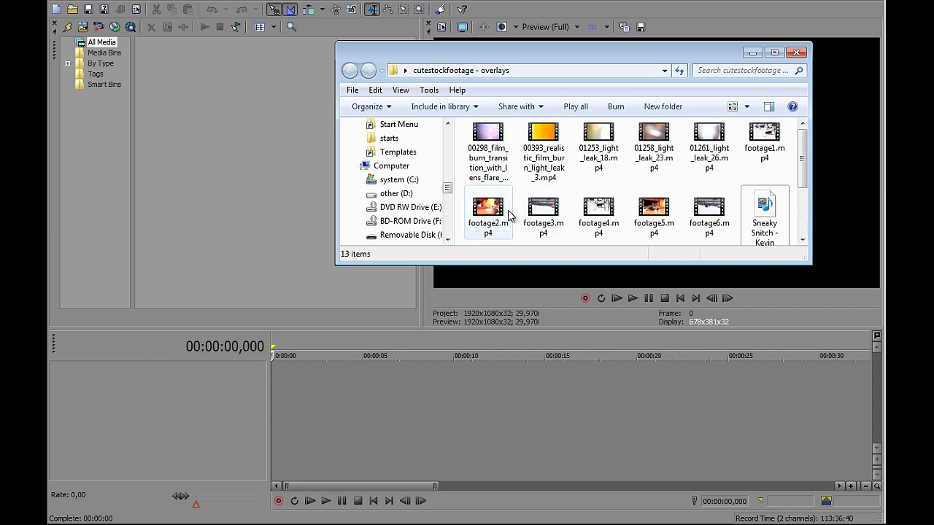
left_click(764, 137)
left_click(503, 211, "ctrl")
left_click(547, 204, "ctrl")
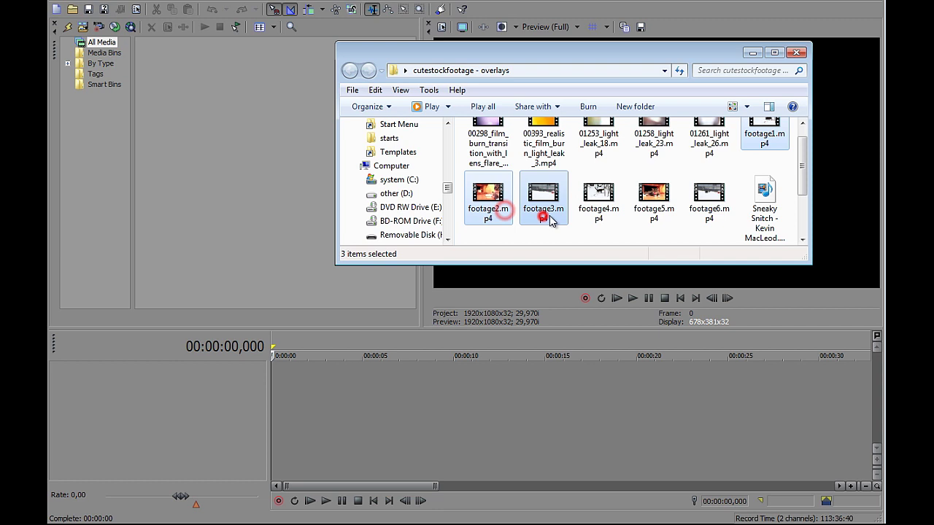
left_click(602, 204, "ctrl")
left_click(653, 208, "ctrl")
left_click(708, 197, "ctrl")
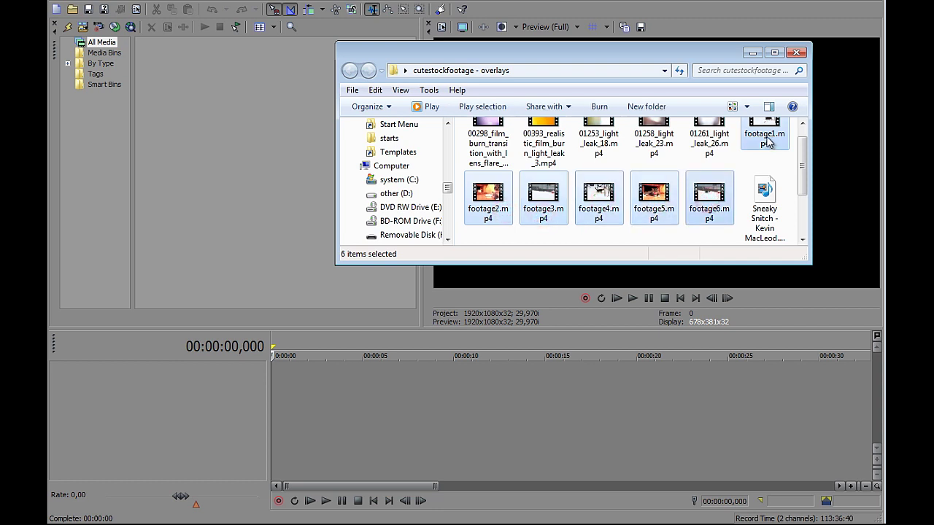
left_click_drag(764, 135, 277, 394)
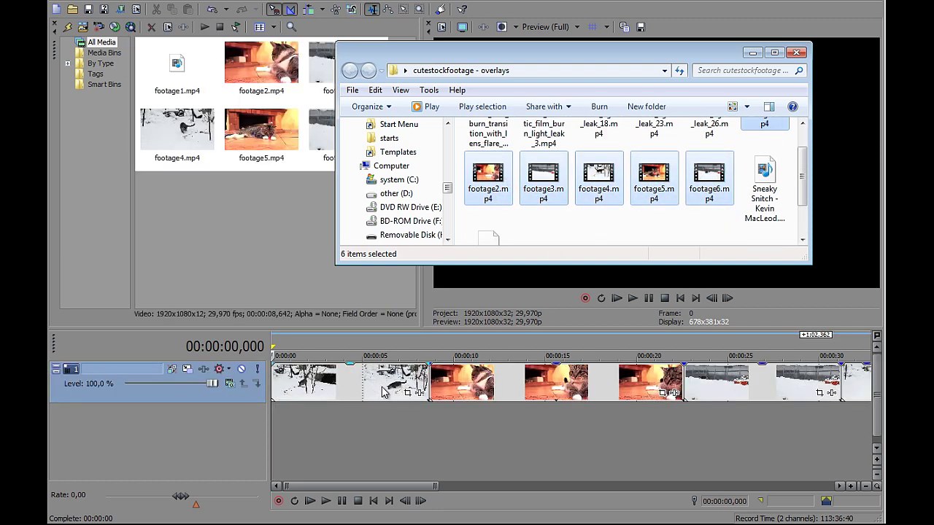
left_click_drag(797, 182, 795, 150)
Minimize the folder window and play the six-clip sequence from about 7.7 s, skipping ahead to 22 s
left_click(754, 52)
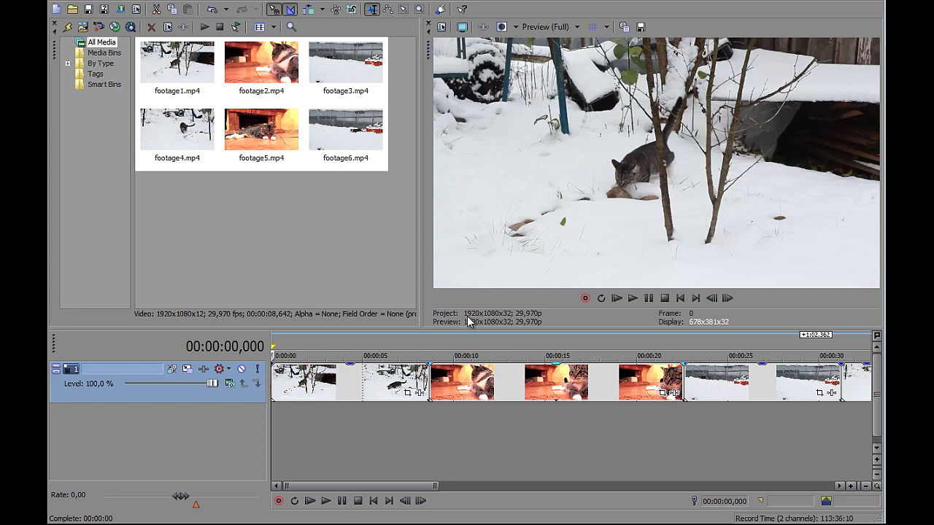
left_click(412, 343)
key("space")
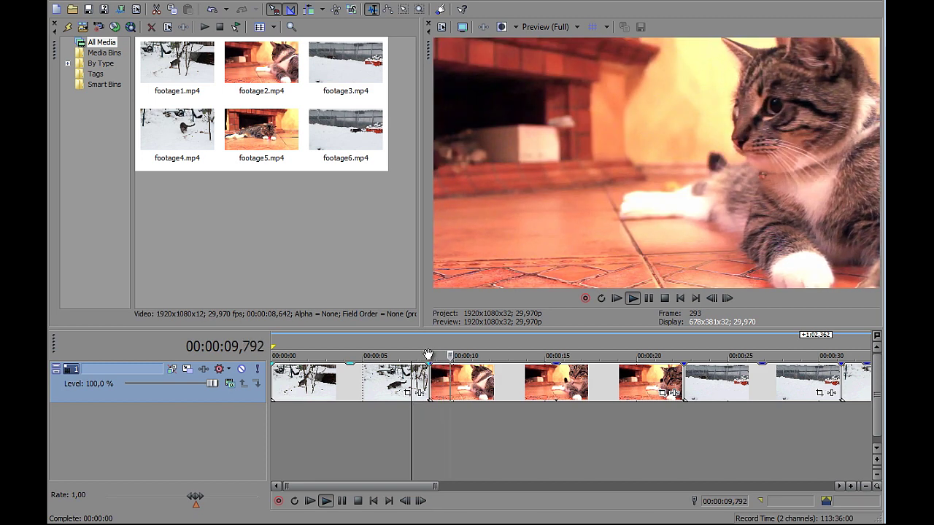
left_click(672, 353)
key("space")
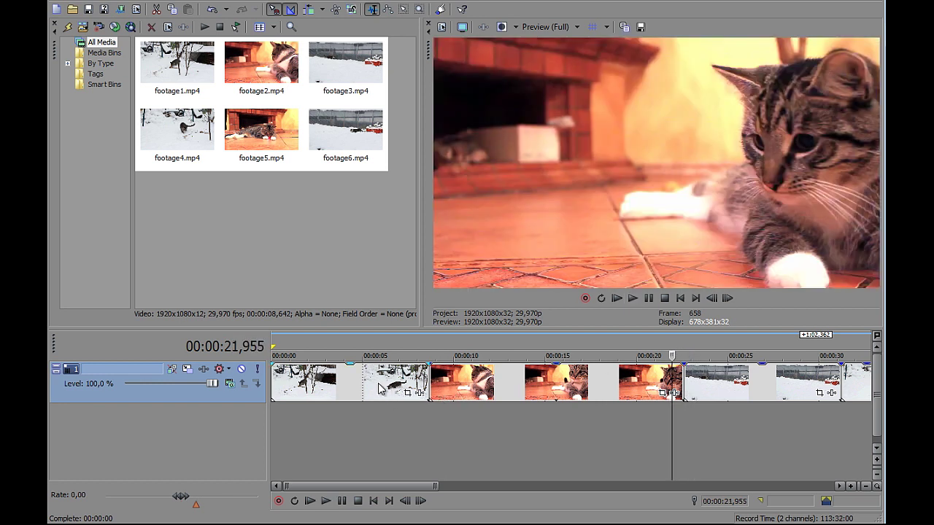
Move the three fireplace clips 1.902 s earlier to crossfade with the snow clip, then preview the overlap
left_click(461, 387)
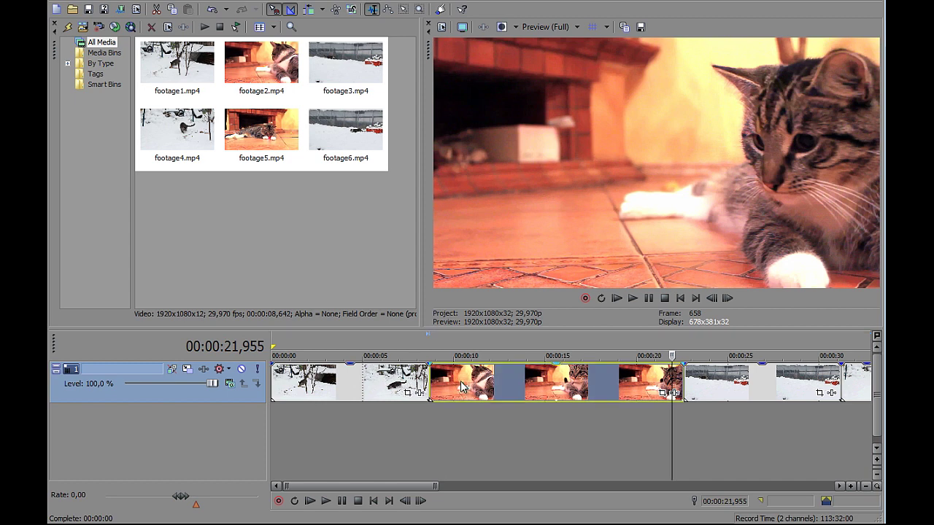
left_click_drag(461, 387, 427, 387)
left_click(381, 437)
key("space")
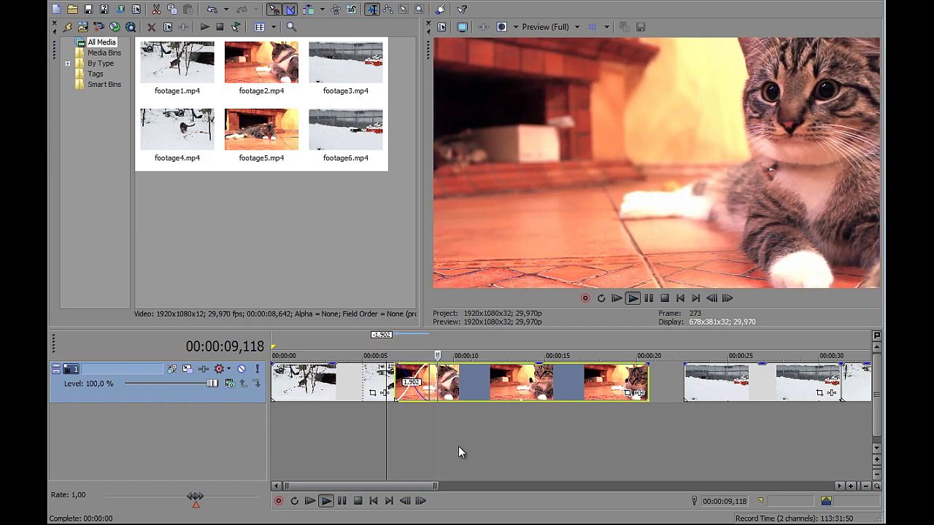
key("space")
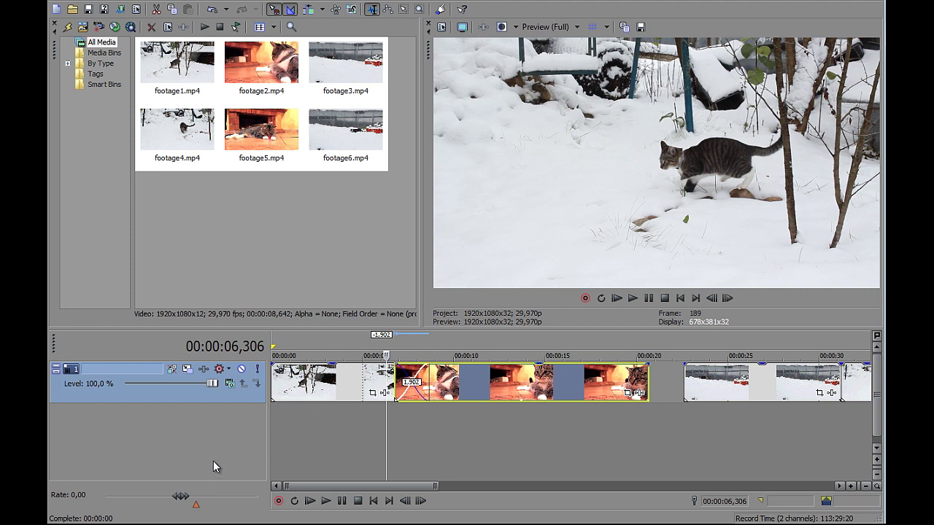
Insert a new video track and import the five light-leak clips from the folder into Project Media
right_click(181, 451)
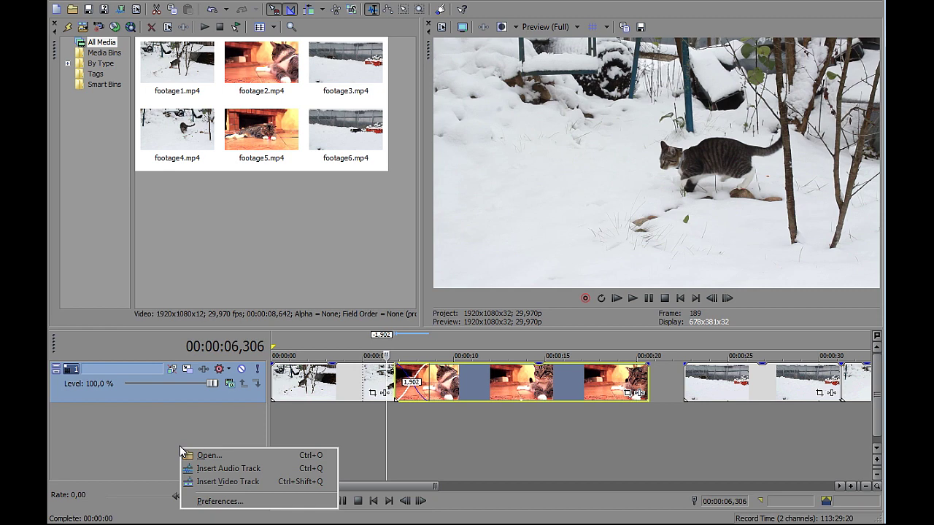
left_click(218, 481)
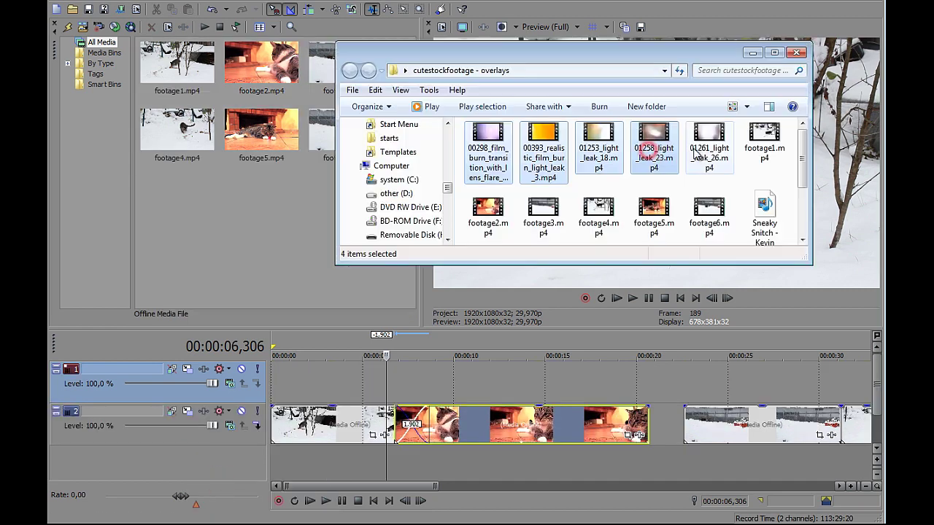
left_click(701, 146, "ctrl")
left_click_drag(612, 151, 219, 208)
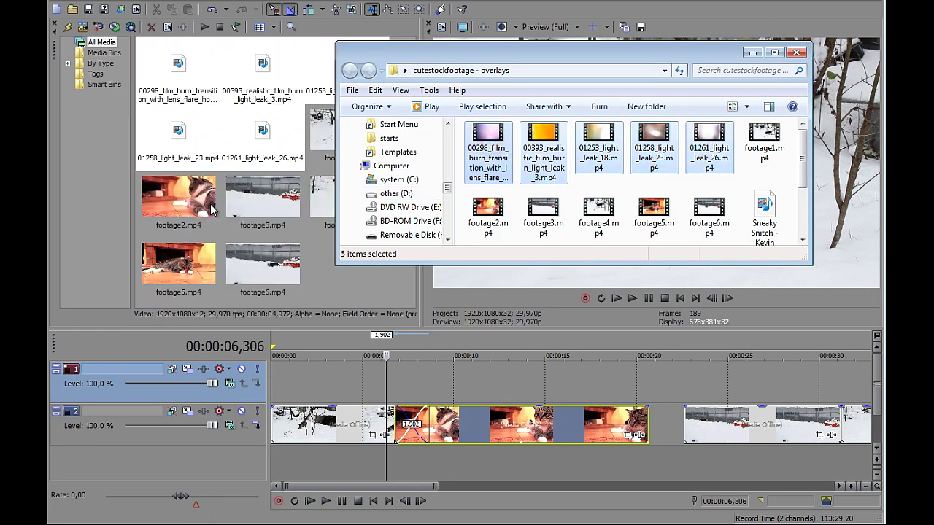
left_click(399, 41)
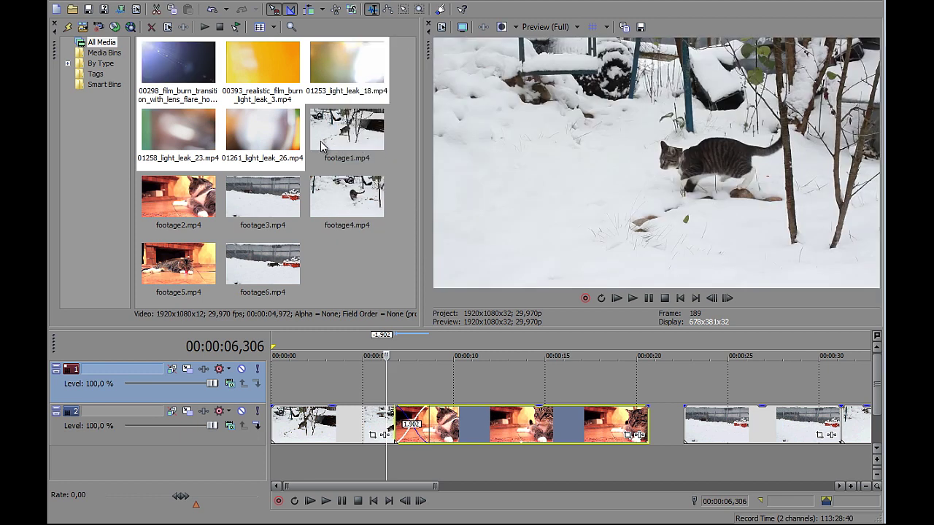
Place 01253_light_leak_18.mp4 on the top track over the first crossfade and adjust its start
left_click_drag(336, 67, 383, 373)
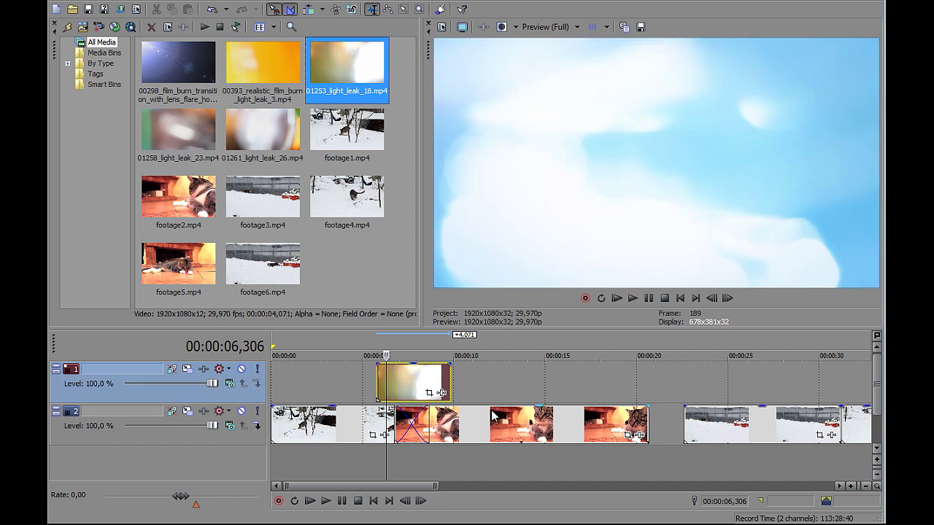
left_click_drag(427, 391, 421, 369)
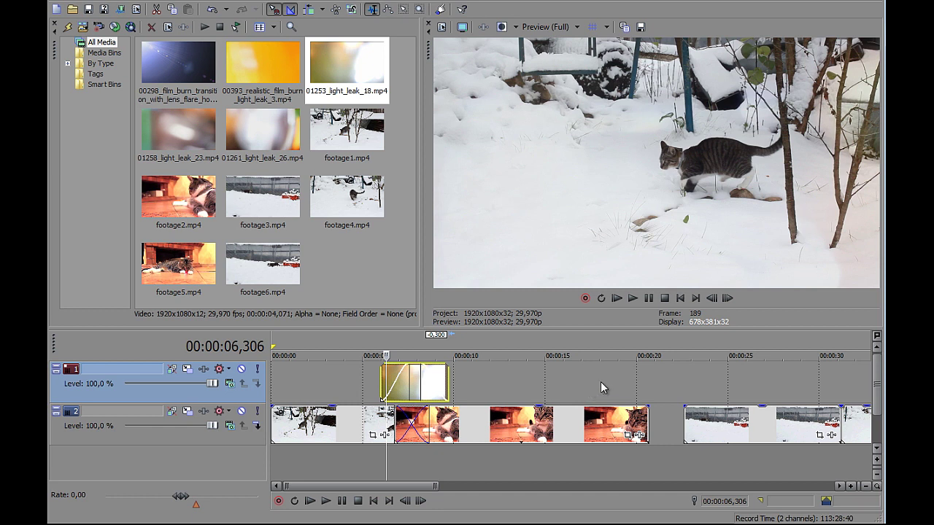
Enlarge the timeline area and set the top track's blending mode to Screen
left_click(229, 385)
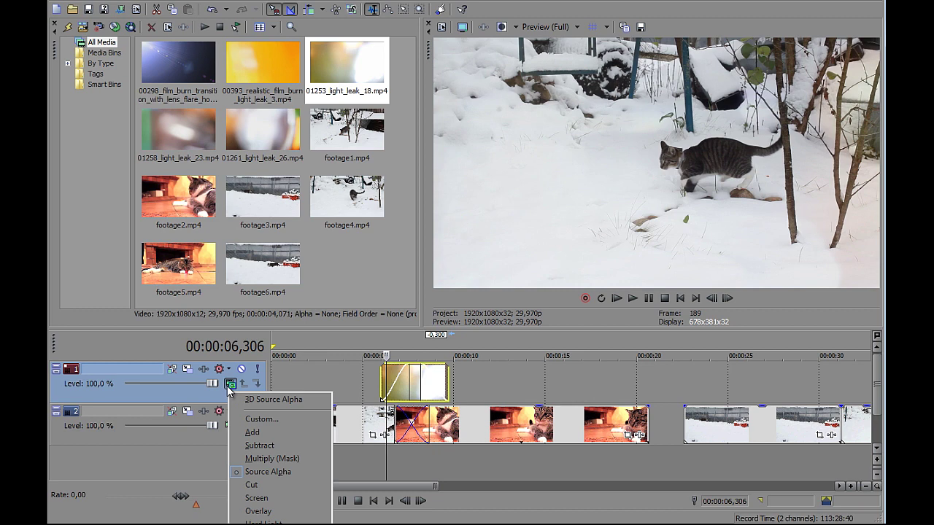
left_click(308, 332)
left_click_drag(312, 328, 312, 243)
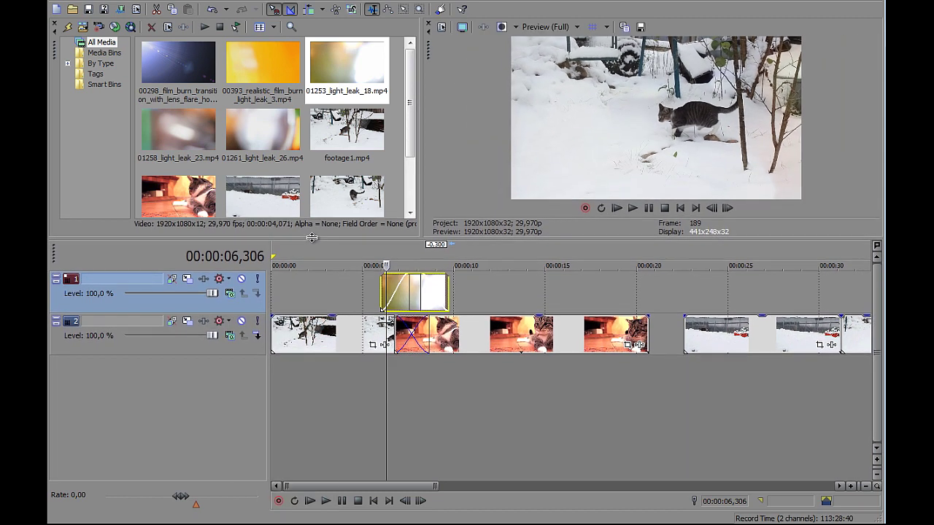
left_click(231, 297)
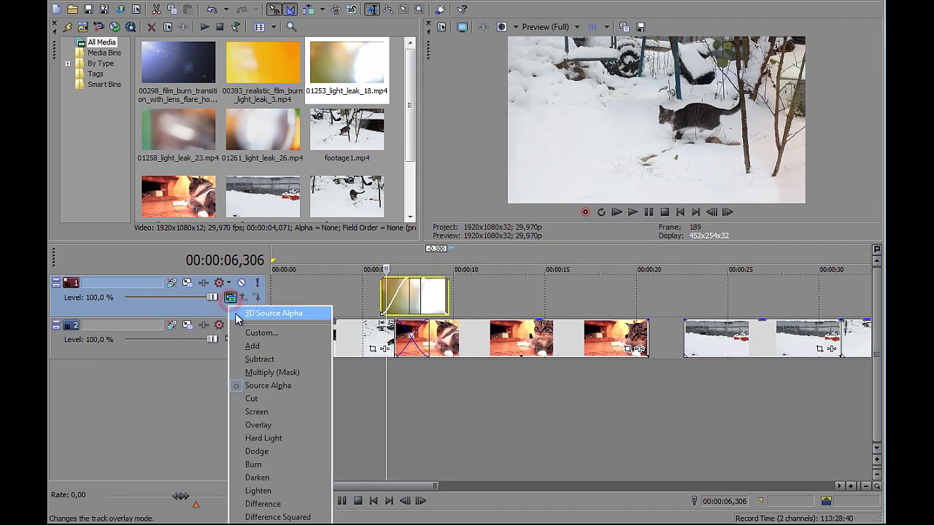
left_click(254, 413)
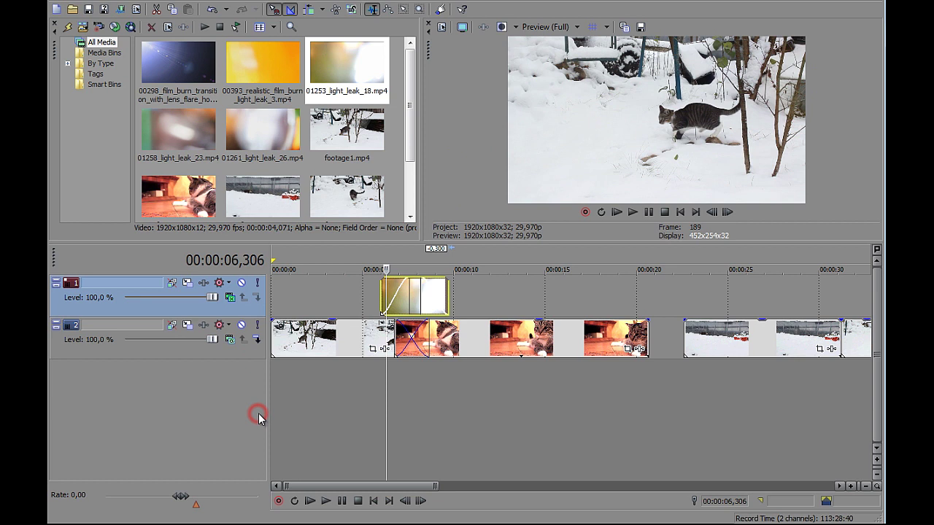
Play the light leak over the first crossfade from about 5.3 s, stopping near 10.7 s
left_click(411, 254)
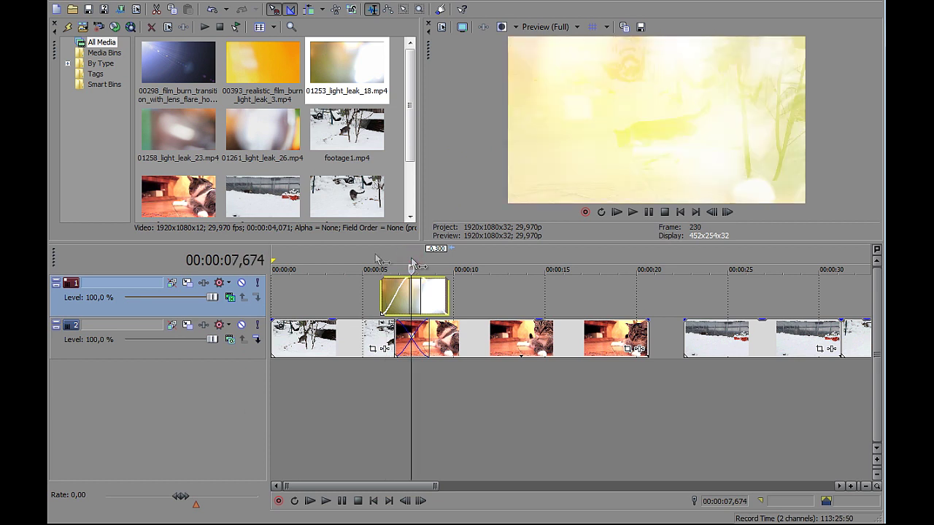
left_click(375, 255)
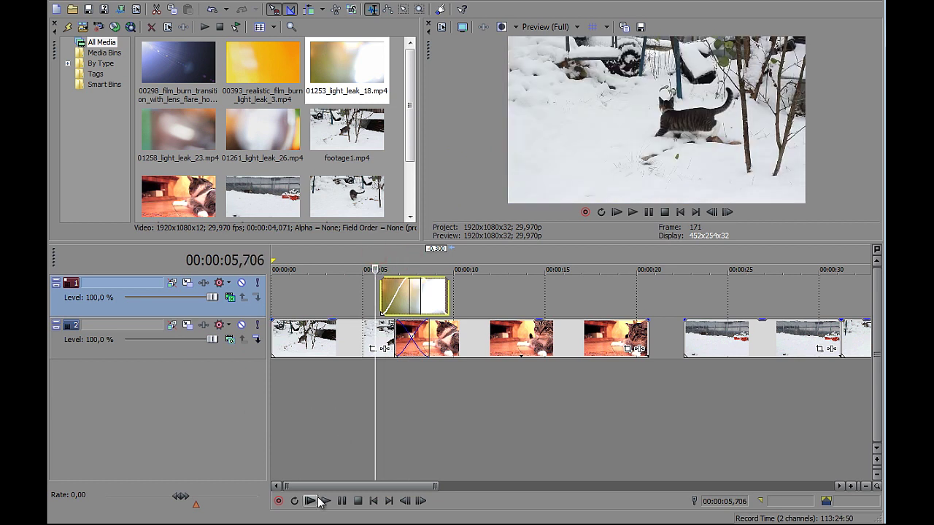
key("space")
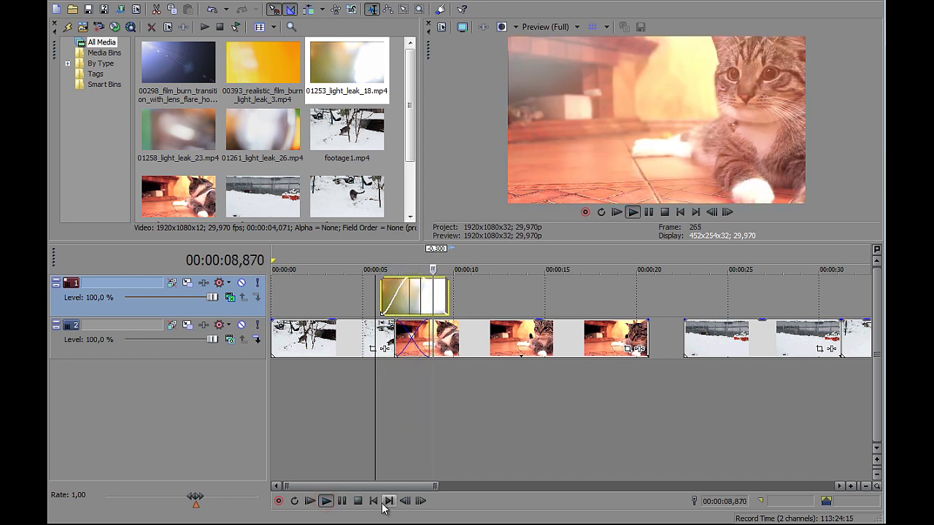
left_click(342, 502)
left_click(369, 259)
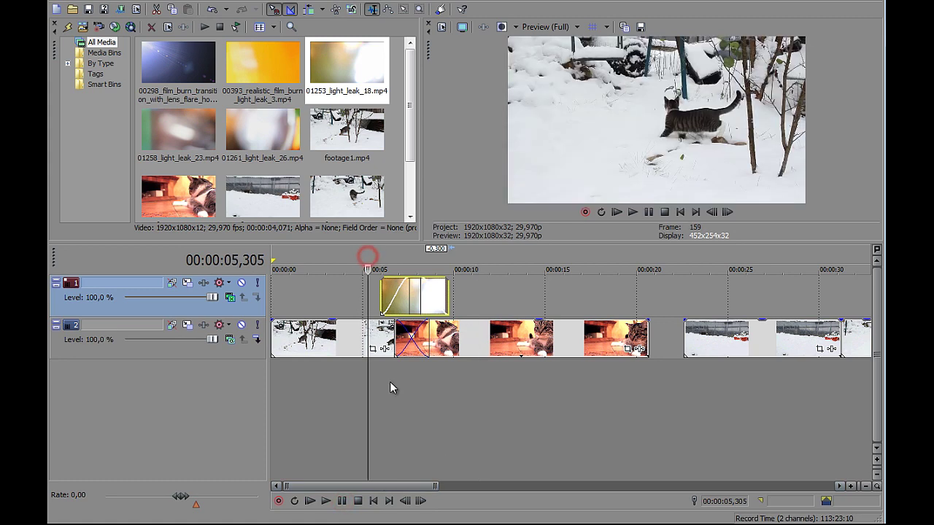
left_click(325, 502)
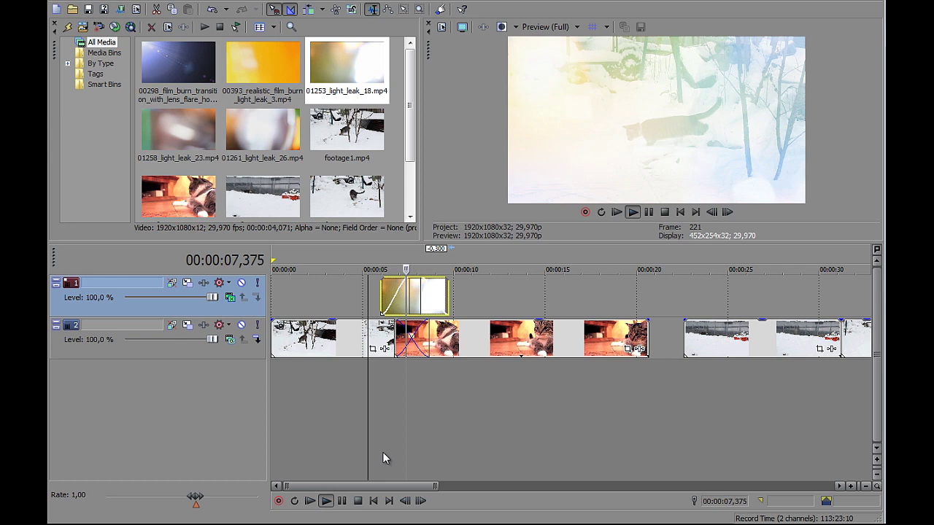
left_click(342, 503)
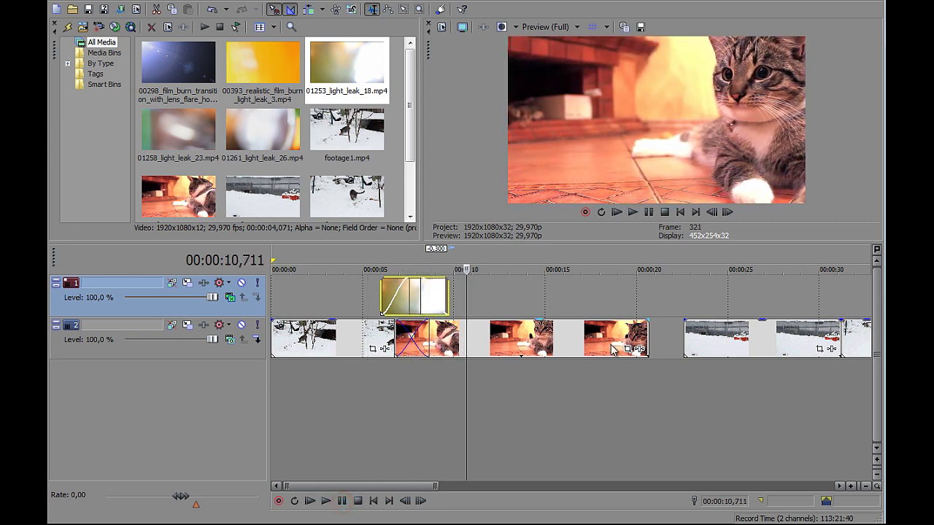
Trim the cat clip's end and slide each following clip onto its predecessor, forming crossfades such as 2.269 s
left_click(647, 337)
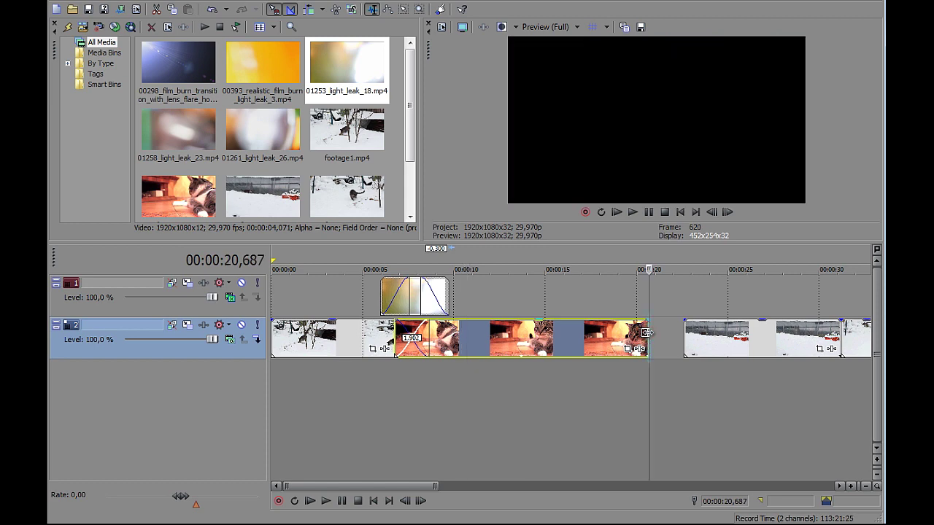
left_click_drag(646, 334, 554, 336)
left_click_drag(686, 337, 651, 337)
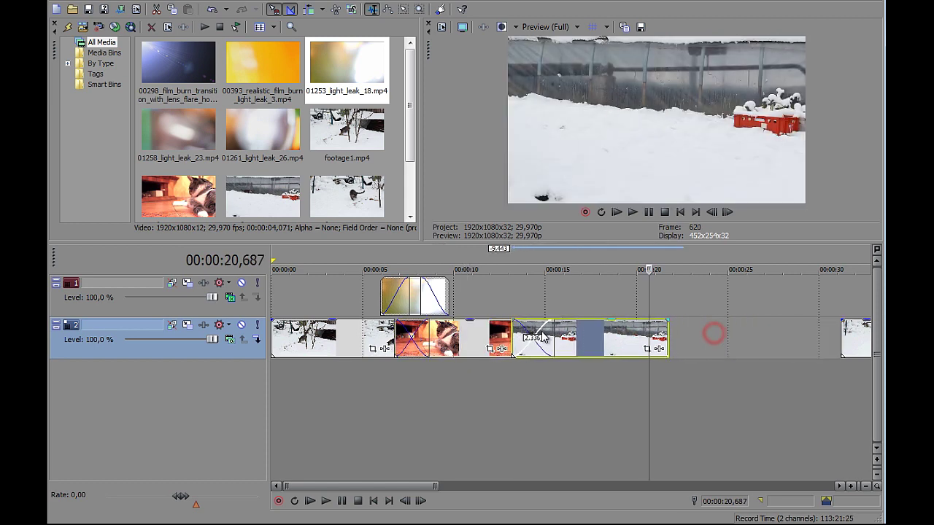
left_click_drag(544, 337, 548, 336)
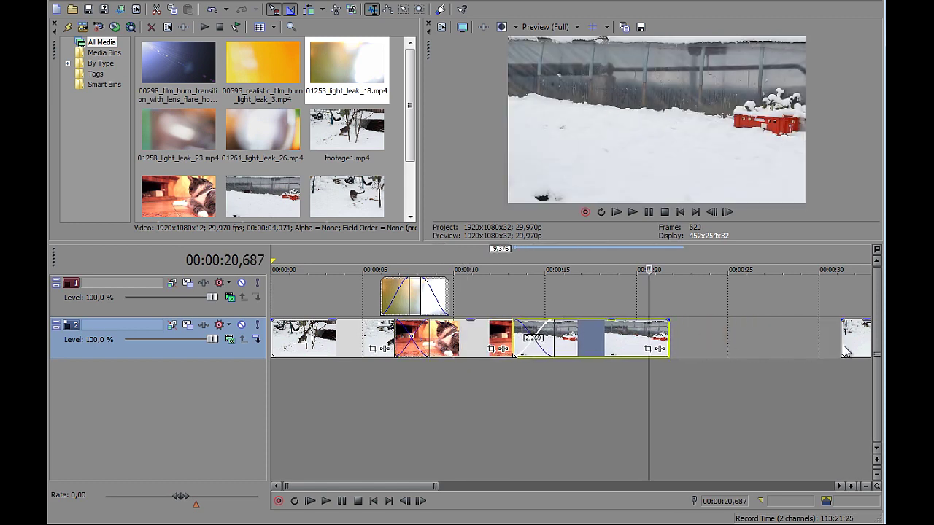
left_click_drag(844, 352, 654, 343)
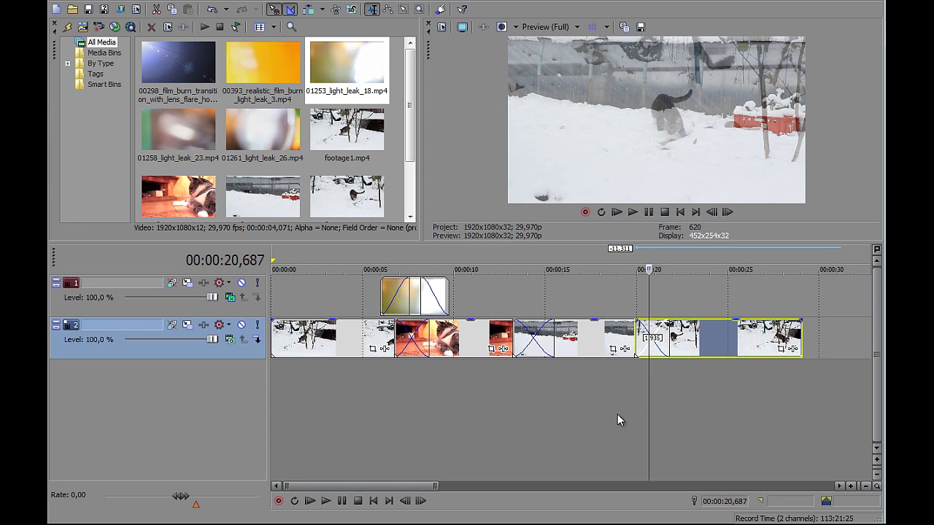
left_click_drag(407, 487, 483, 486)
left_click_drag(717, 343, 478, 343)
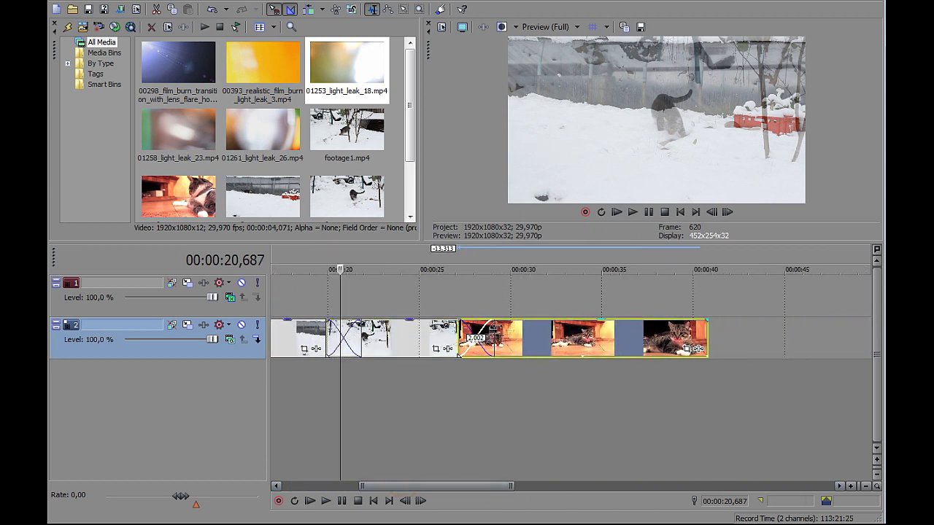
scroll(459, 353, "down", 5)
left_click_drag(611, 335, 502, 337)
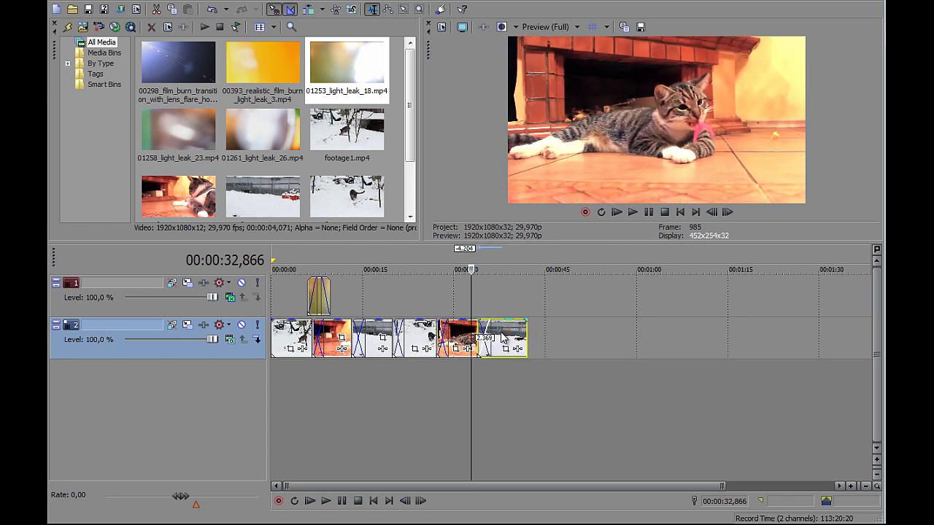
Place the other light-leak and film-burn clips (00298, 01258, 00393) on the upper track above the crossfades
left_click(346, 256)
scroll(381, 266, "up", 2)
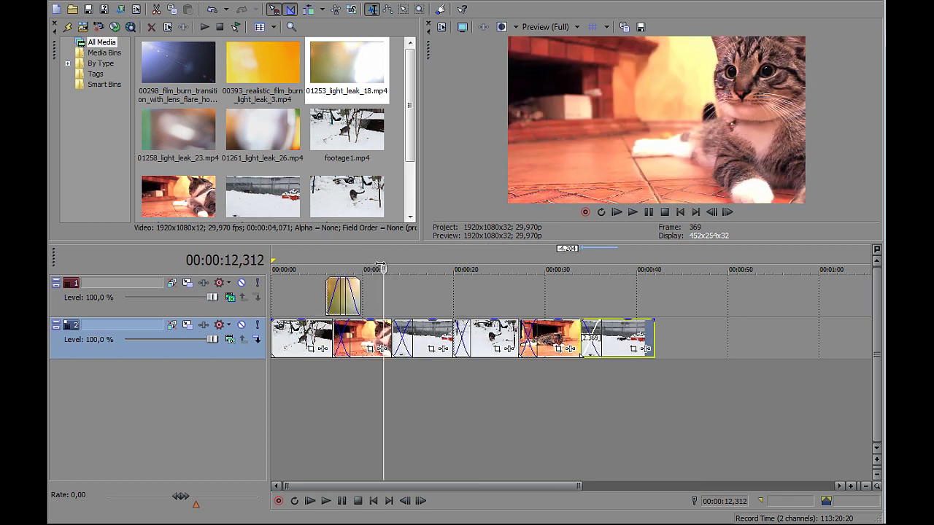
left_click_drag(287, 89, 392, 300)
mouse_move(181, 84)
left_mouse_down()
mouse_move(486, 298)
mouse_move(514, 307)
left_mouse_up()
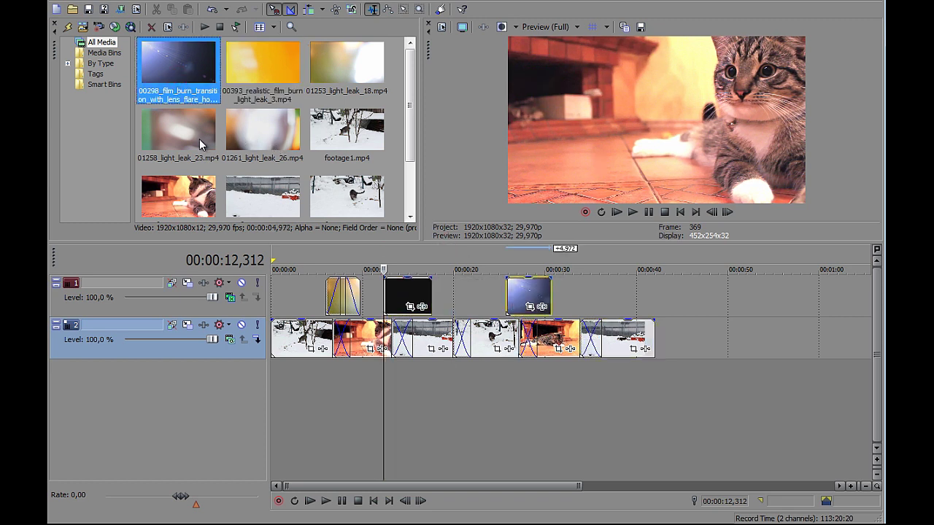
mouse_move(182, 131)
left_mouse_down()
mouse_move(467, 311)
mouse_move(453, 310)
left_mouse_up()
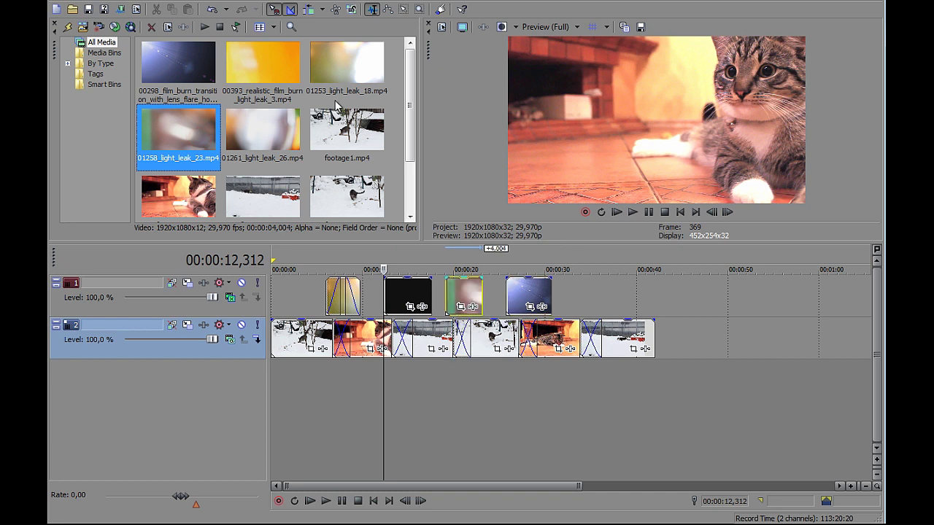
left_click(269, 70)
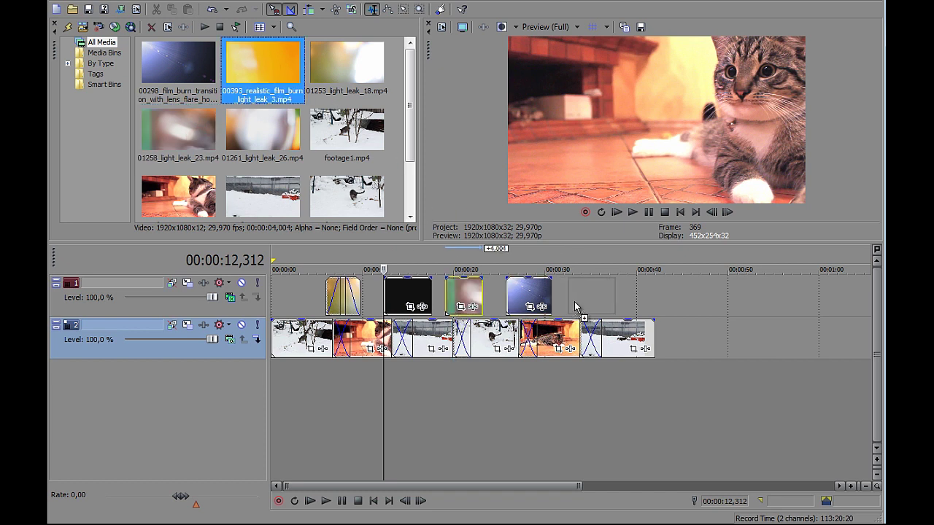
left_click_drag(575, 307, 575, 307)
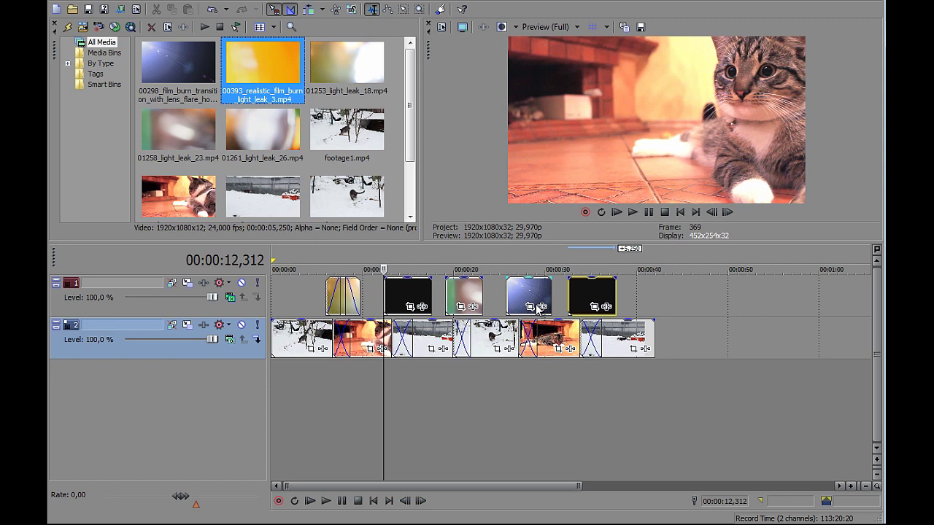
scroll(387, 263, "up", 3)
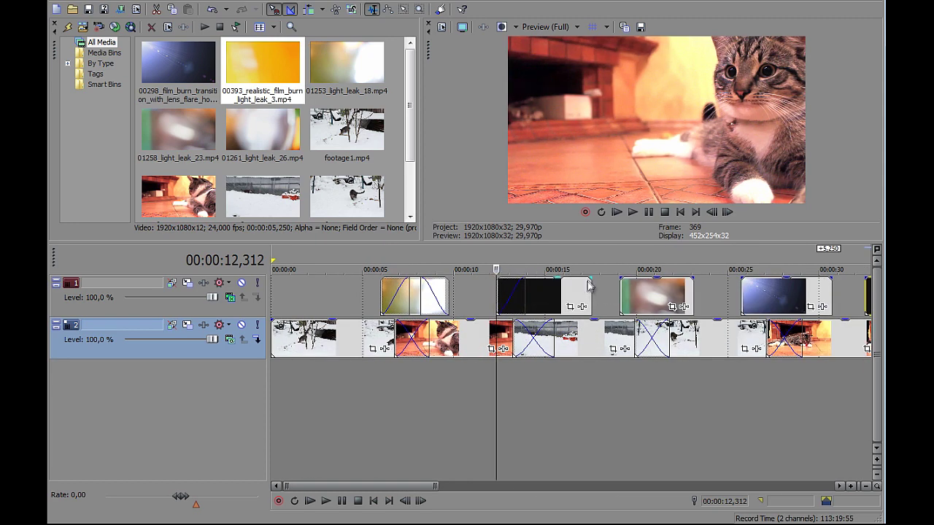
Give the four newer overlay clips fade-ins and fade-outs, shortening the ends of two clips
left_click_drag(591, 279, 568, 293)
left_click_drag(629, 283, 678, 293)
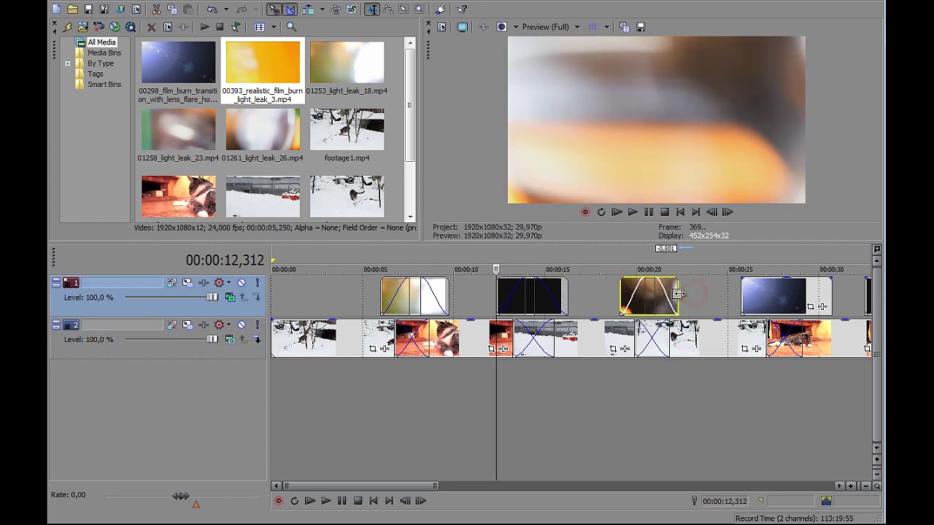
left_click_drag(742, 278, 788, 285)
left_click_drag(381, 486, 457, 486)
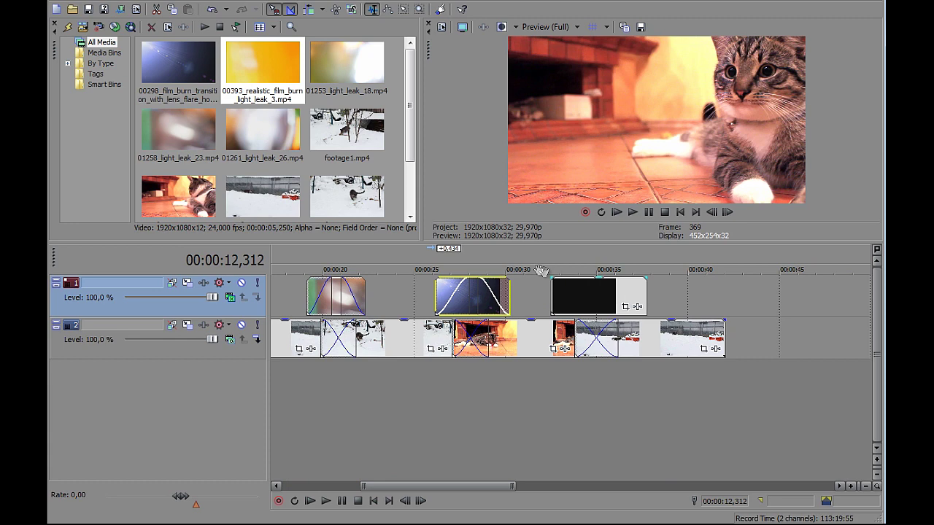
left_click_drag(553, 278, 583, 279)
left_click_drag(647, 297, 620, 278)
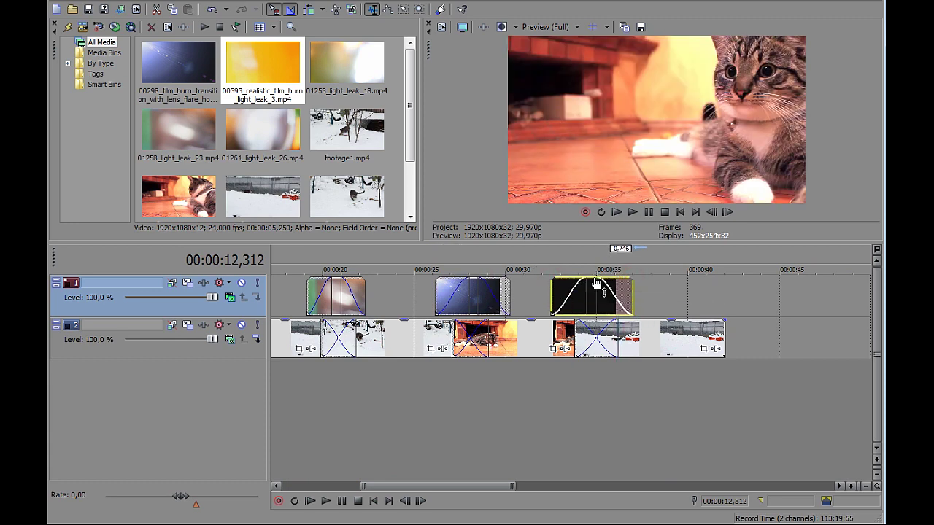
scroll(481, 346, "down", 3)
left_click(472, 485)
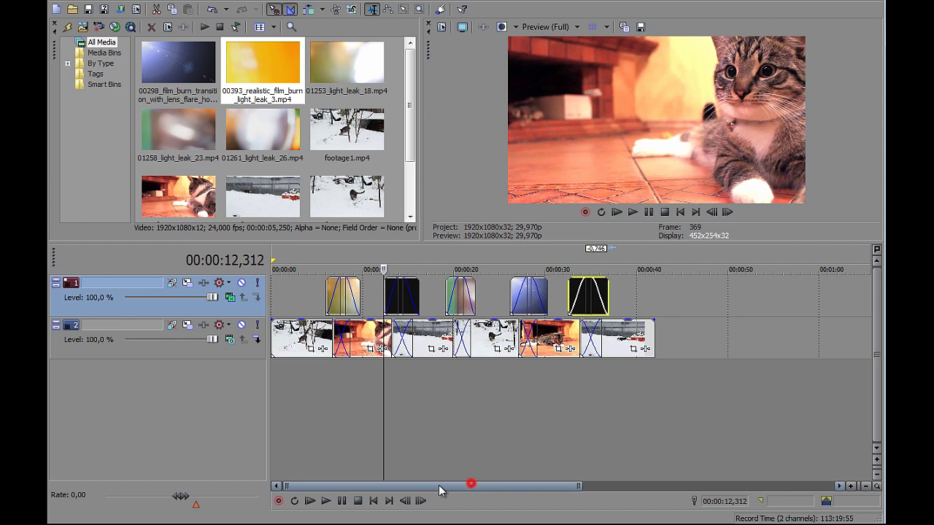
Enlarge the Video Preview and play the montage, jumping from about 11.5 to 25 and 33 seconds
left_click(375, 261)
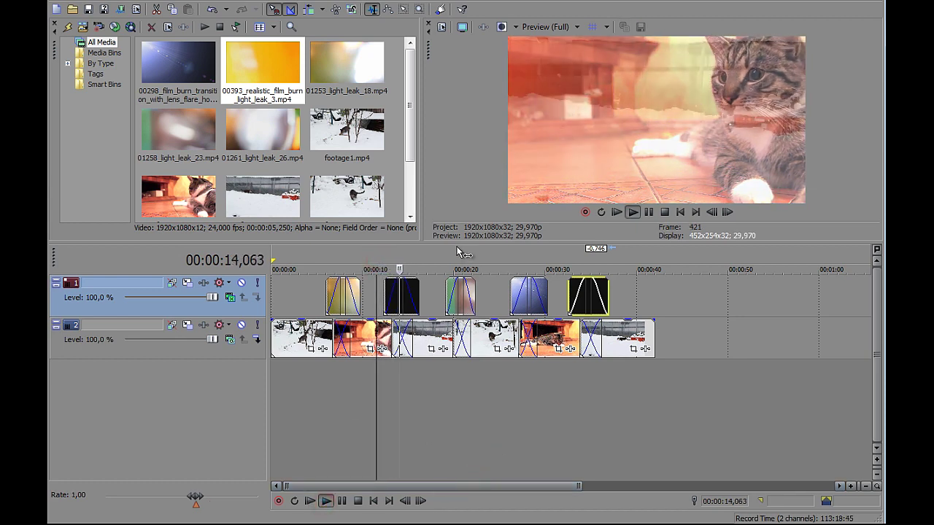
left_click_drag(456, 241, 460, 322)
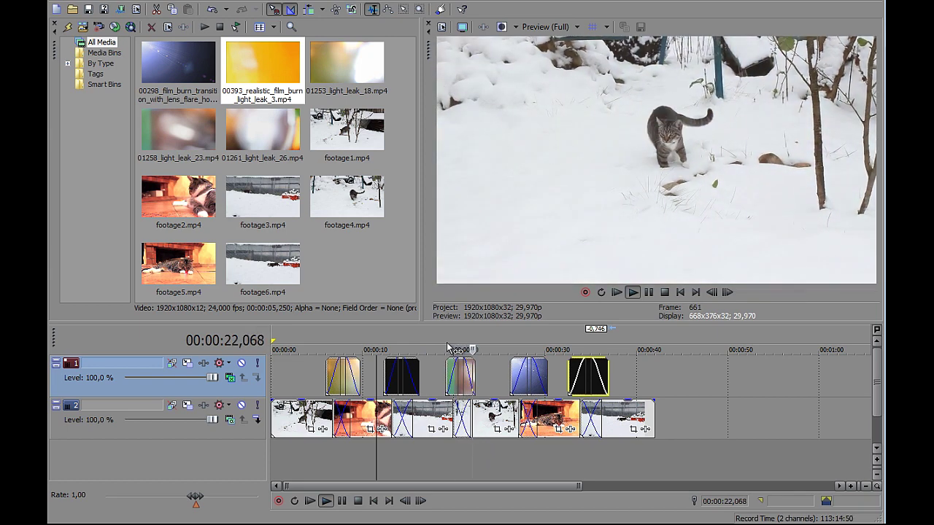
left_click(501, 347)
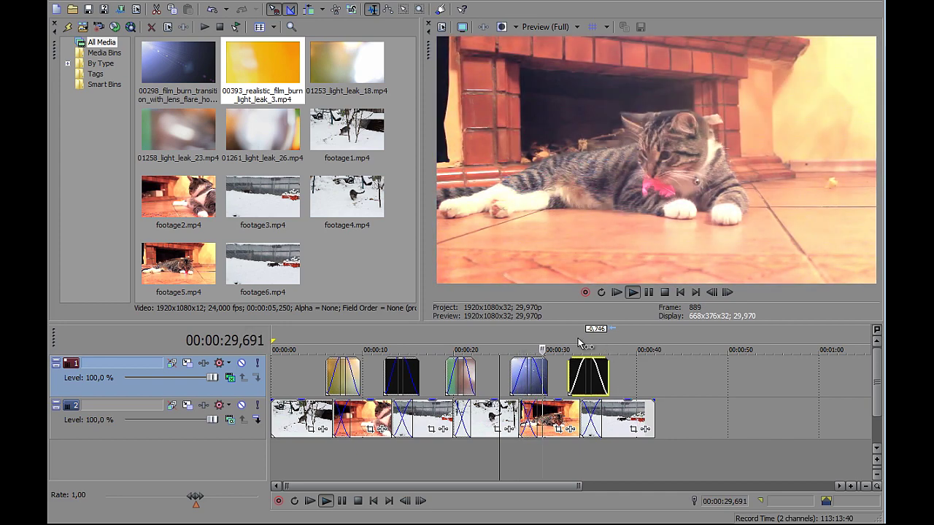
left_click(573, 338)
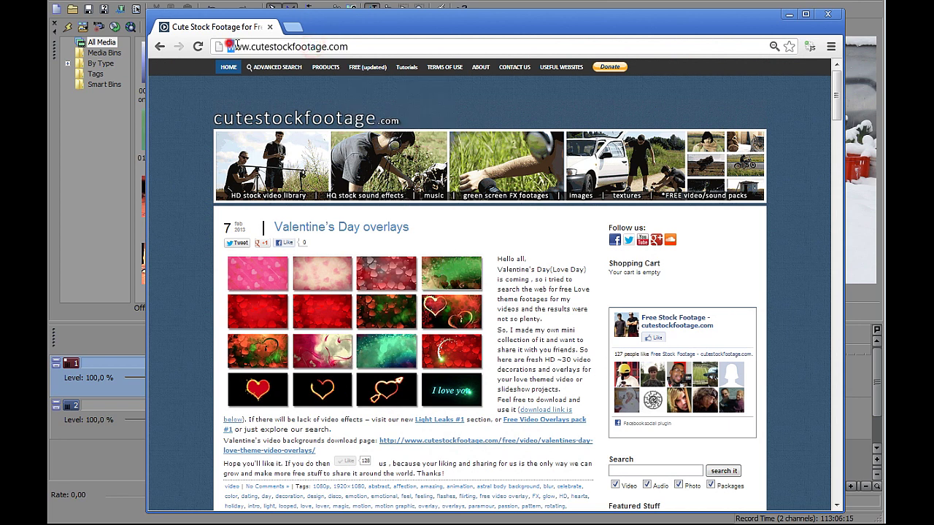
Select the cutestockfootage.com address and reveal the FREE > VIDEO menu listing Light Leaks #1
left_click_drag(273, 46, 375, 60)
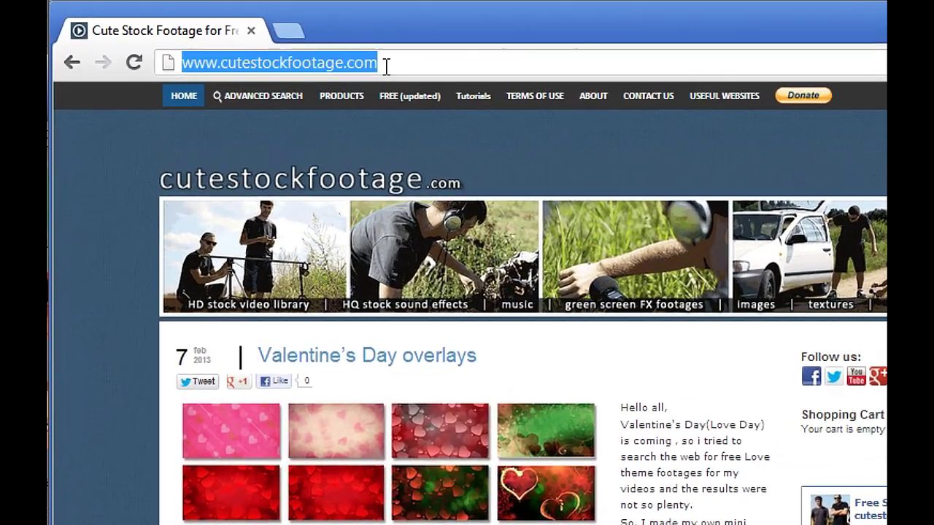
mouse_move(416, 92)
mouse_move(415, 107)
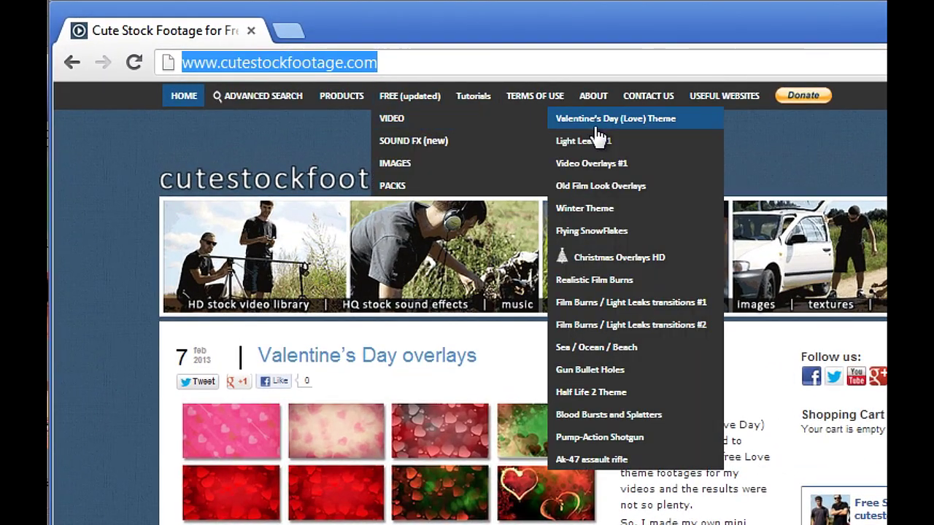